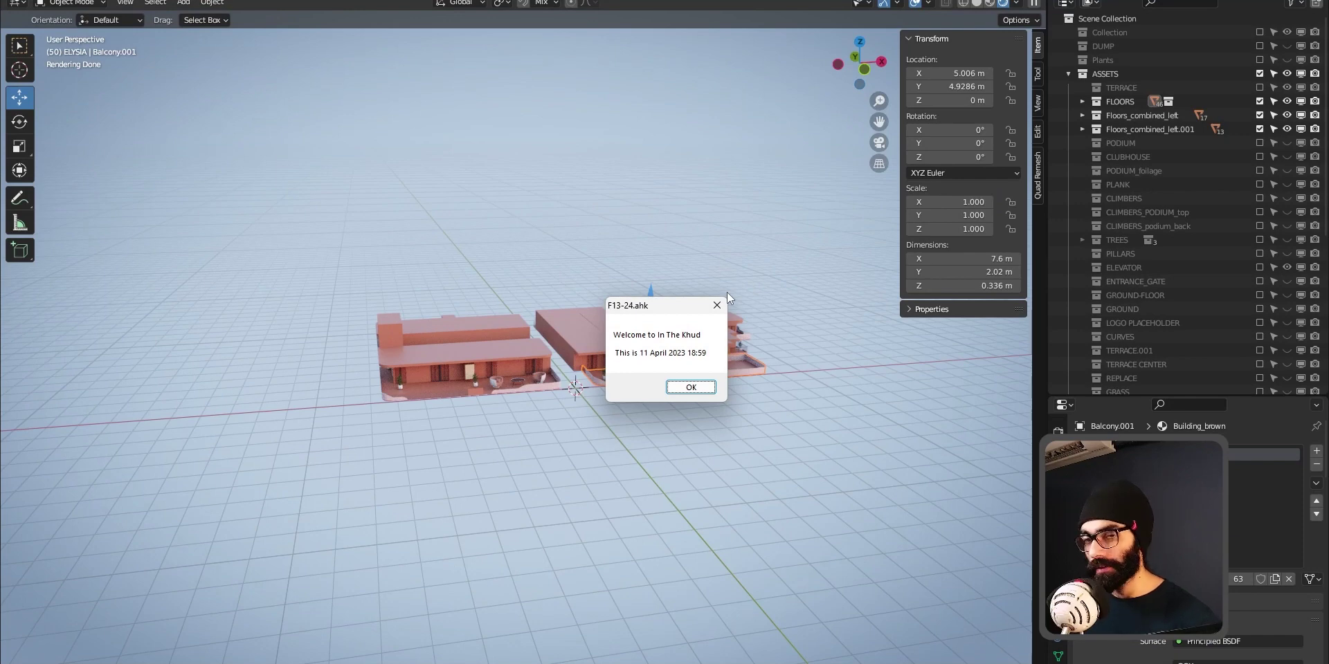
# Step: Dismiss the F13-24.ahk dialog, orbit to a low frontal view of the floors, and bring up the window switcher
pyautogui.click(717, 306)
pyautogui.moveTo(717, 305); pyautogui.dragTo(613, 430, button='middle')
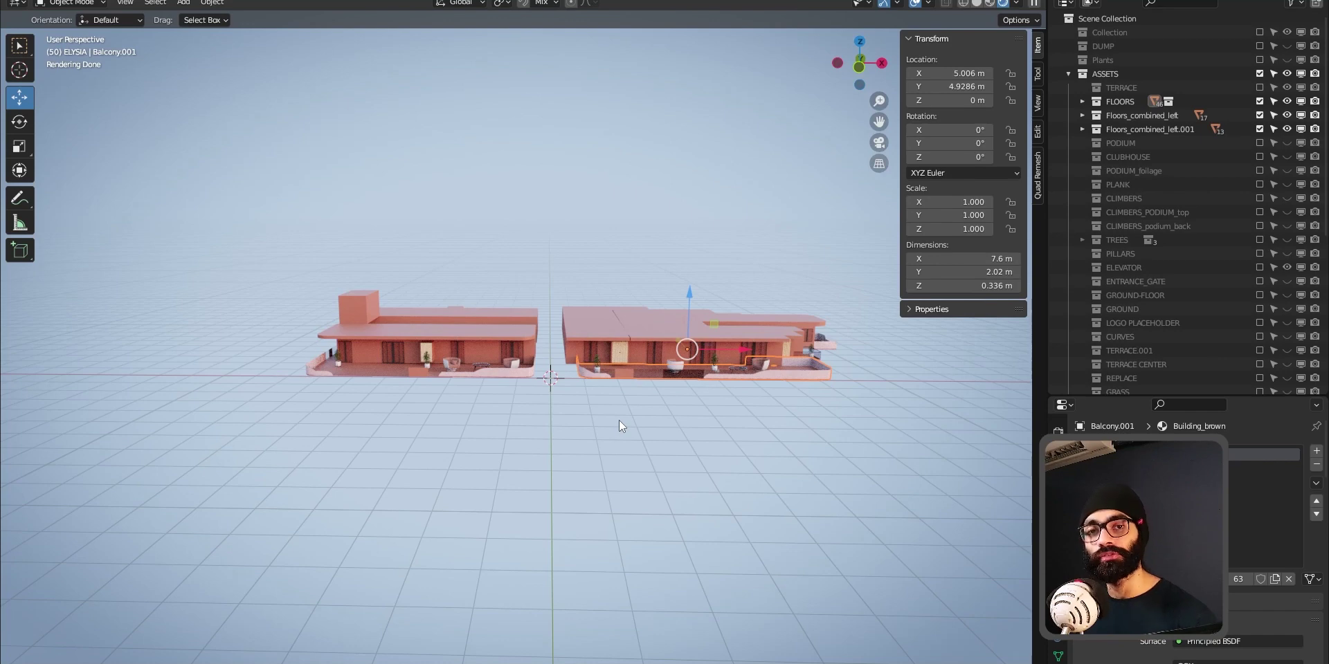
pyautogui.hotkey('alt', 'Tab')
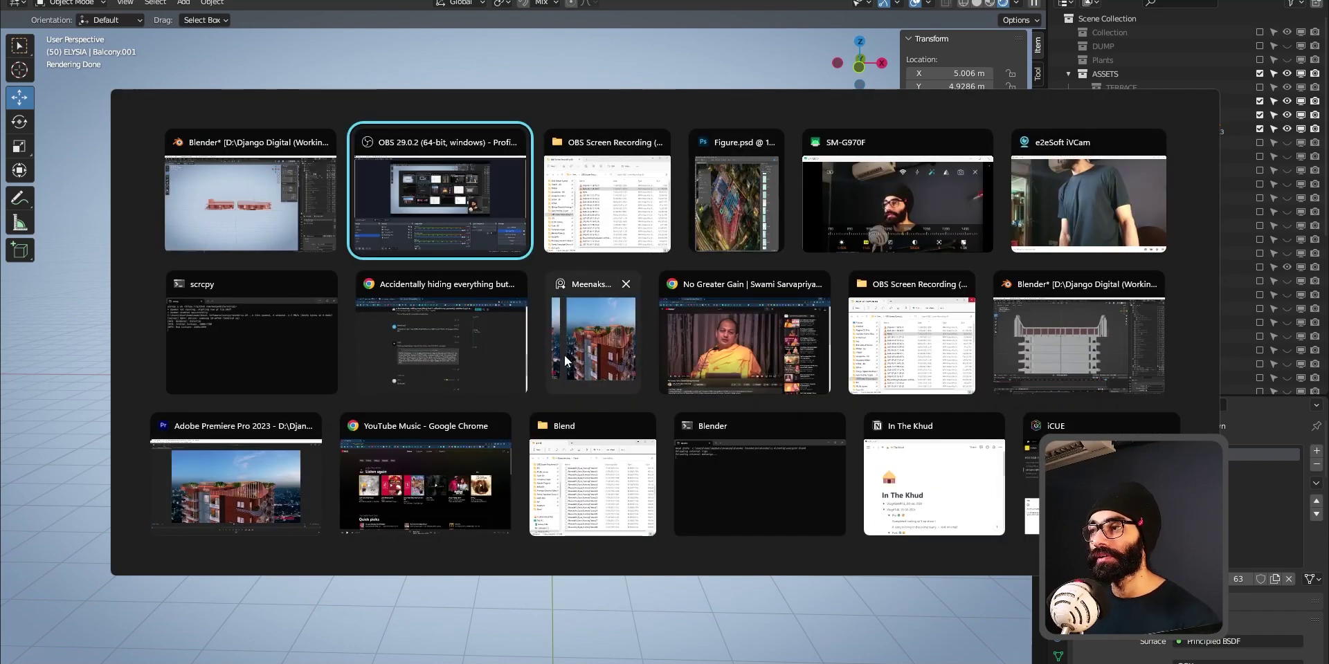
# Step: In Figure.psd, hide all annotation layers except Background and collapse the Properties panel
pyautogui.click(778, 198)
pyautogui.scroll(-2, 720, 363)
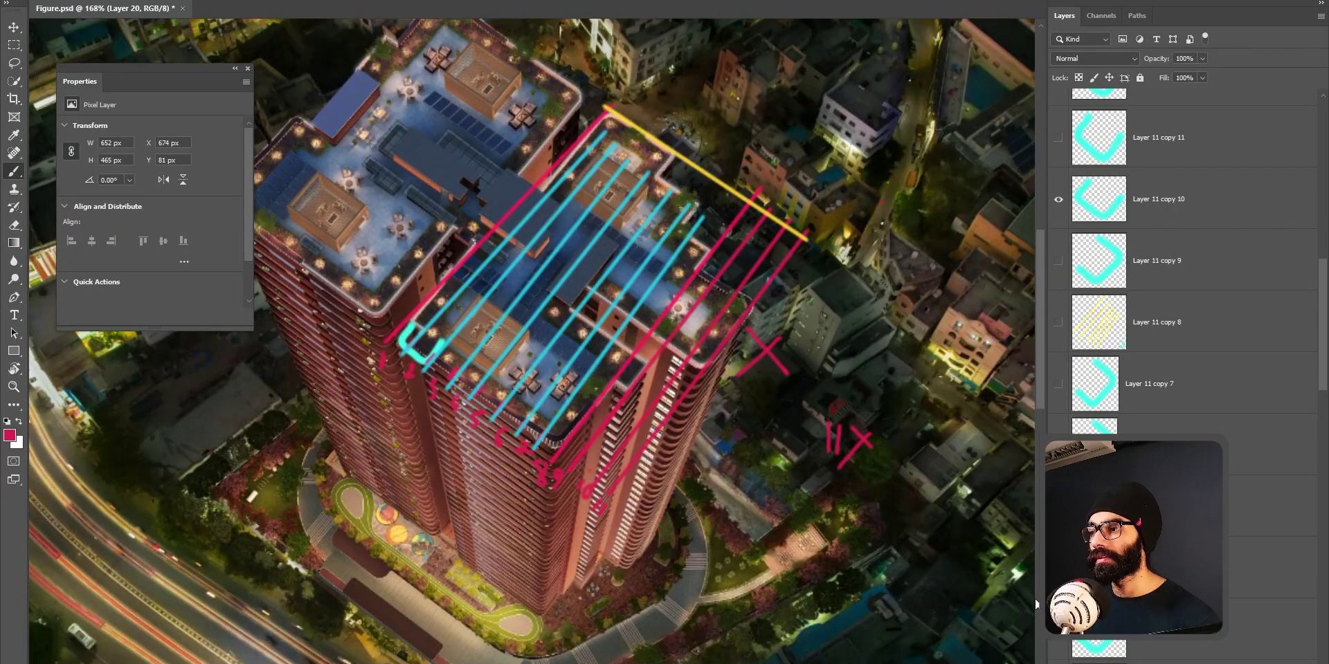
pyautogui.scroll(-10, 1176, 540)
pyautogui.keyDown('alt'); pyautogui.click(1058, 656); pyautogui.keyUp('alt')
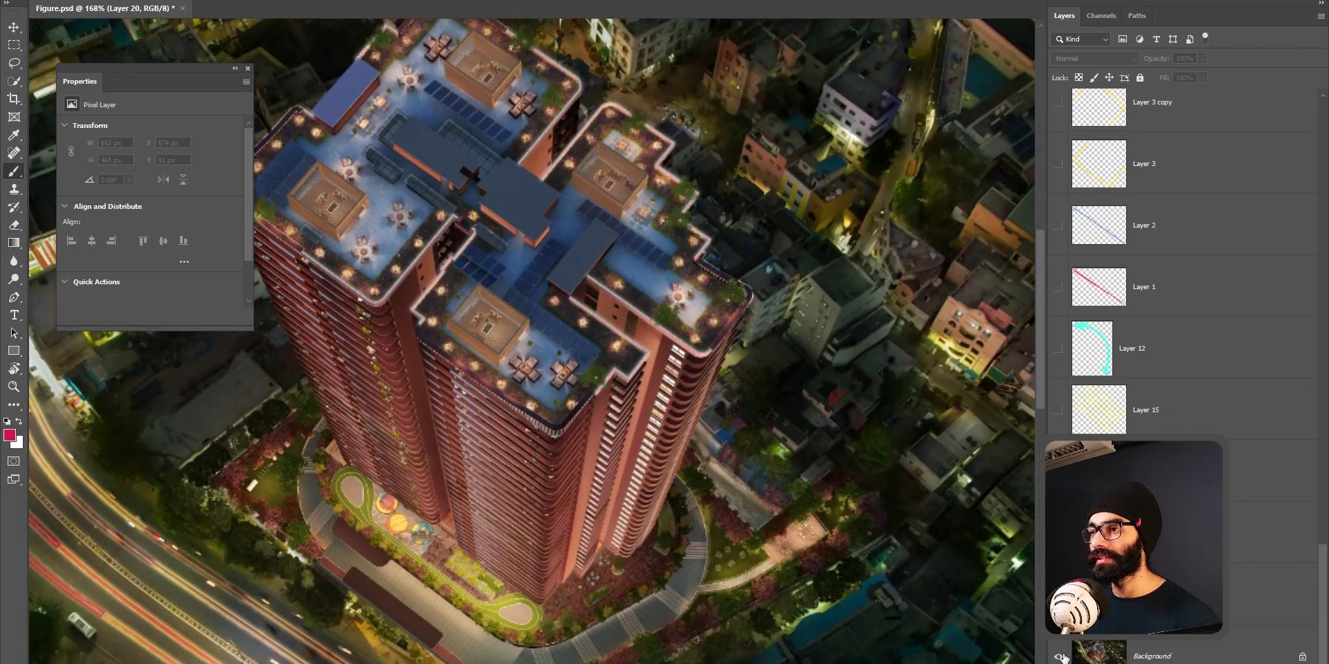
pyautogui.click(235, 69)
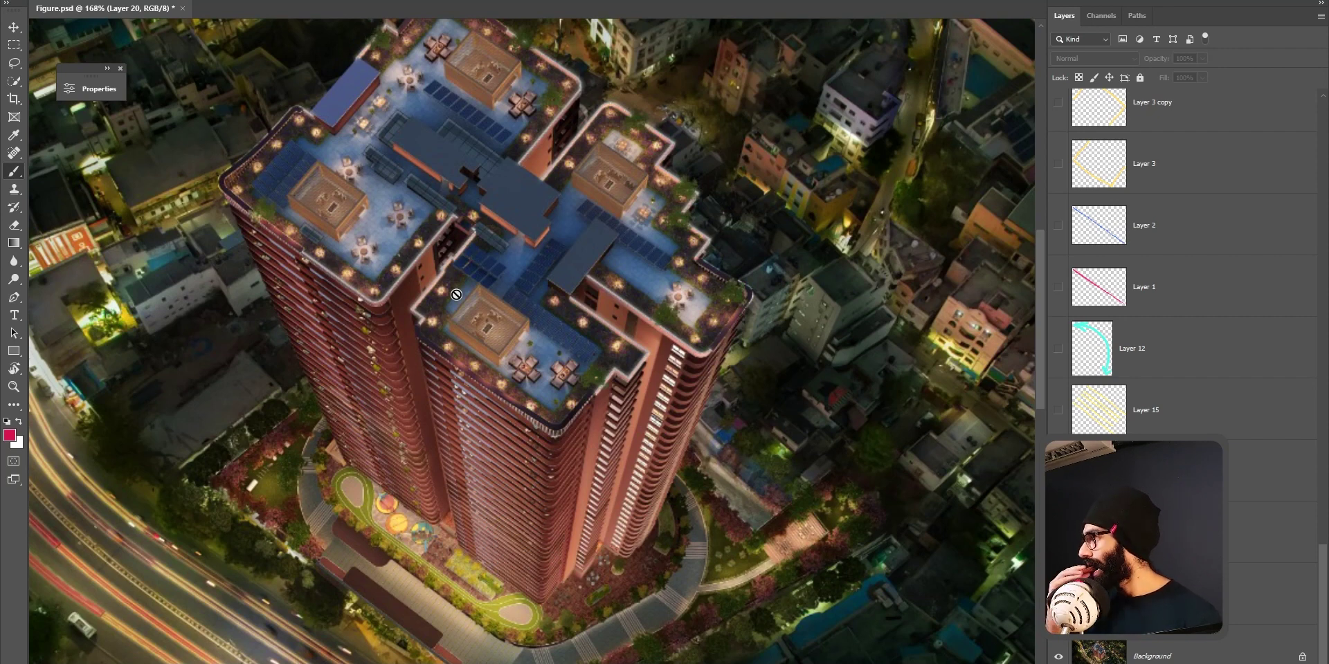
# Step: Preview Layer 12's cyan arrow, the cyan hooks and orange line, then hide them again
pyautogui.scroll(1, 456, 295)
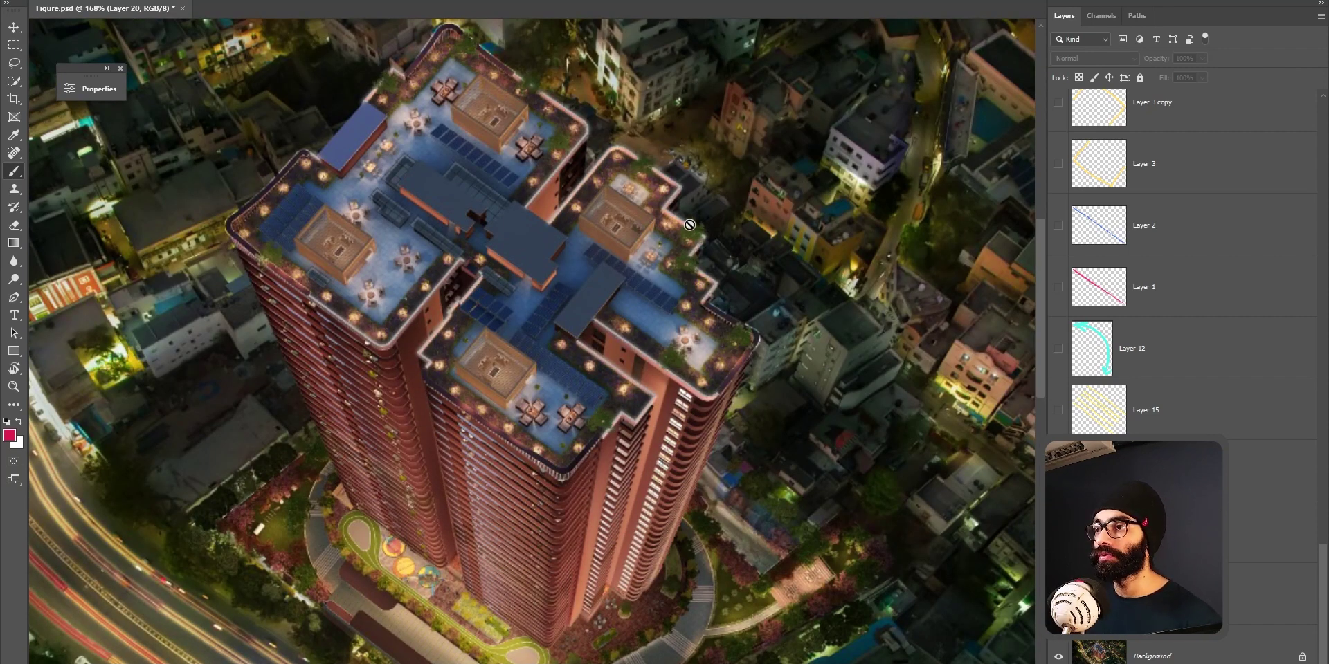
pyautogui.click(1058, 349)
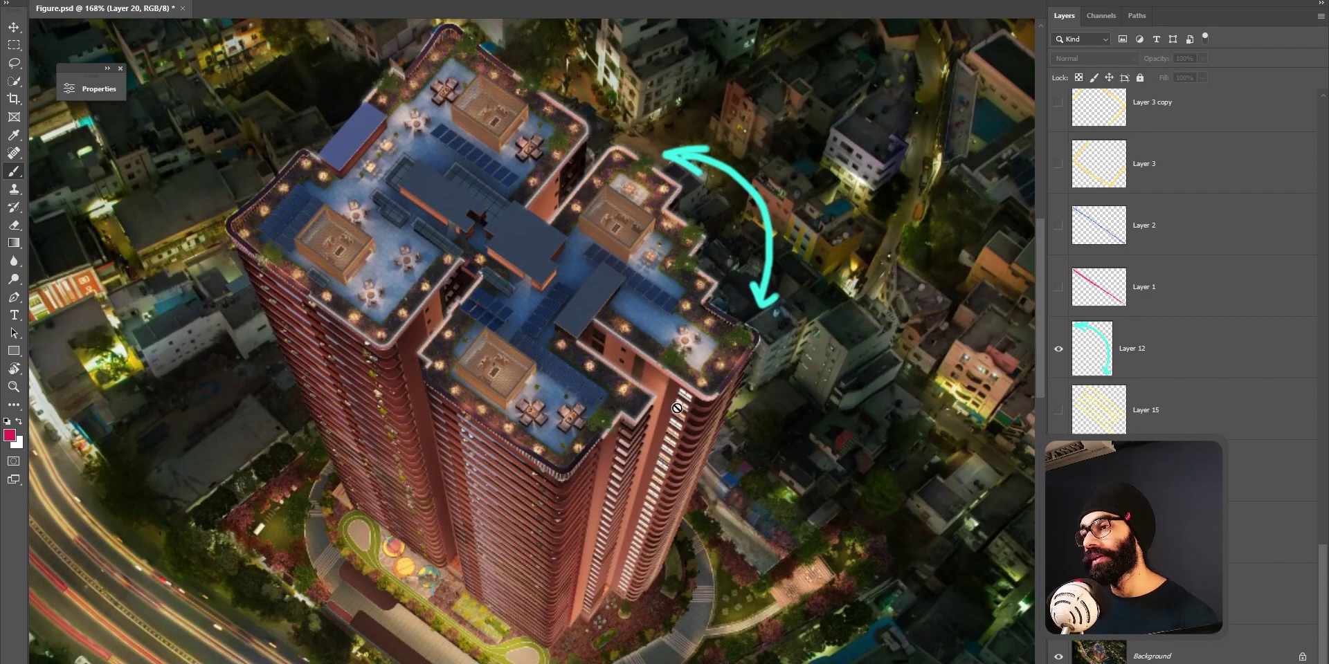
pyautogui.keyDown('alt'); pyautogui.click(1057, 657); pyautogui.keyUp('alt')
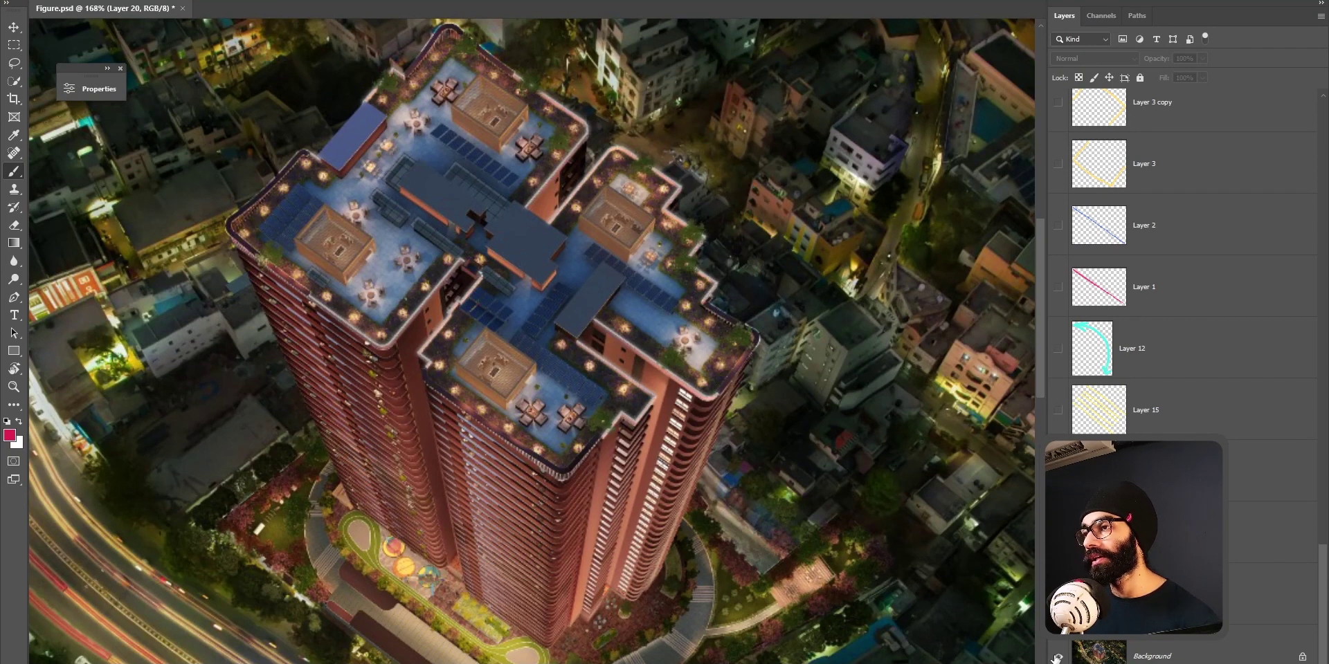
pyautogui.scroll(10, 1055, 280)
pyautogui.moveTo(1064, 217); pyautogui.dragTo(1058, 386)
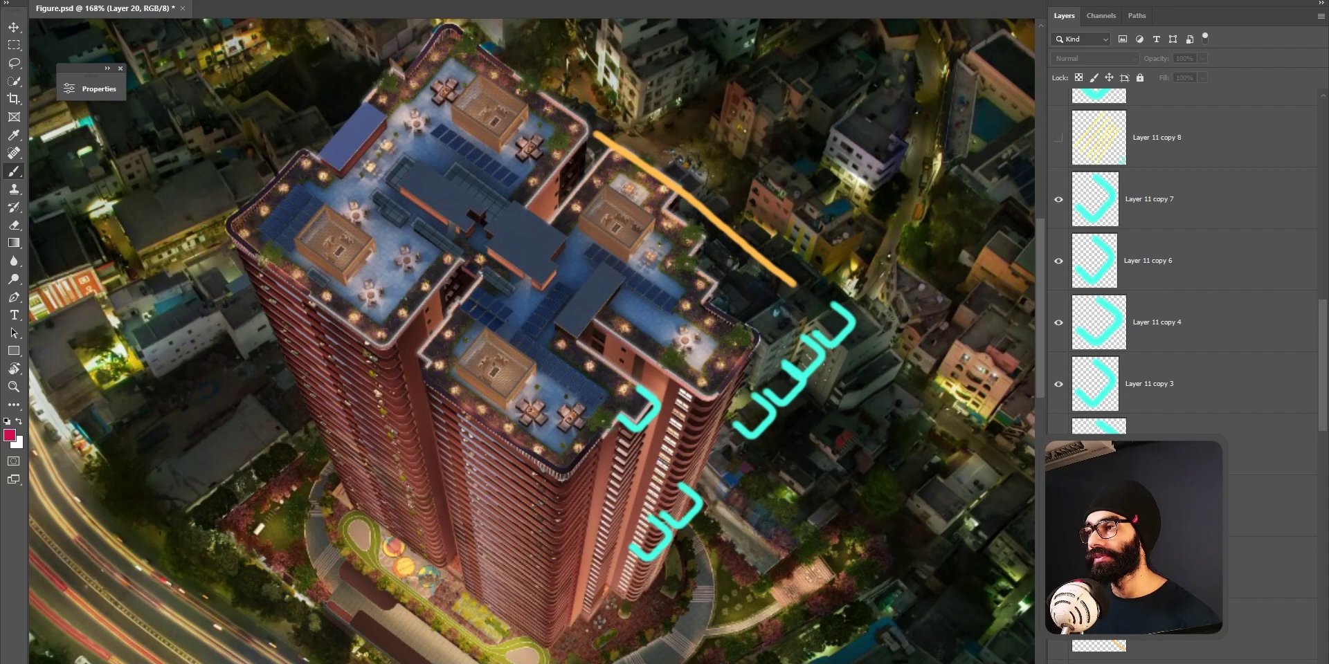
pyautogui.moveTo(1058, 384); pyautogui.dragTo(1058, 199)
# Step: Enable Layer 19 and Layer 20 so the pink, cyan and yellow roof lines show
pyautogui.scroll(-10, 1176, 276)
pyautogui.scroll(15, 1176, 276)
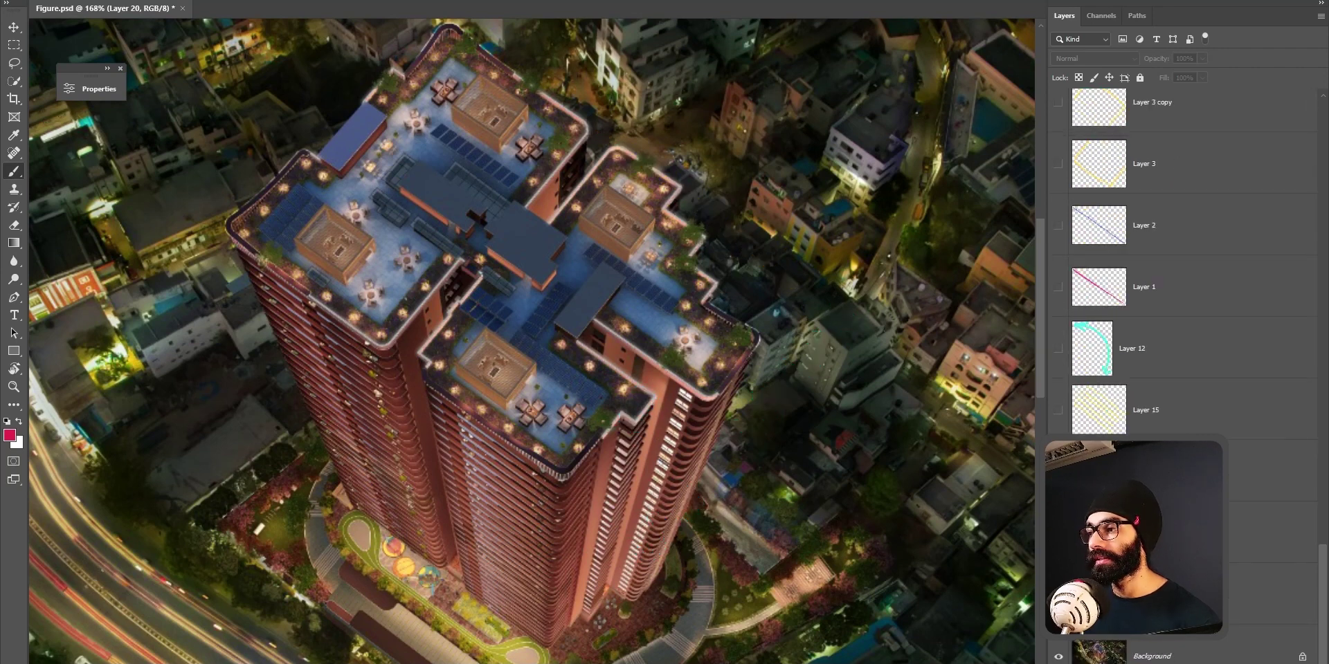
pyautogui.scroll(2, 1176, 208)
pyautogui.moveTo(1058, 182); pyautogui.dragTo(1058, 120)
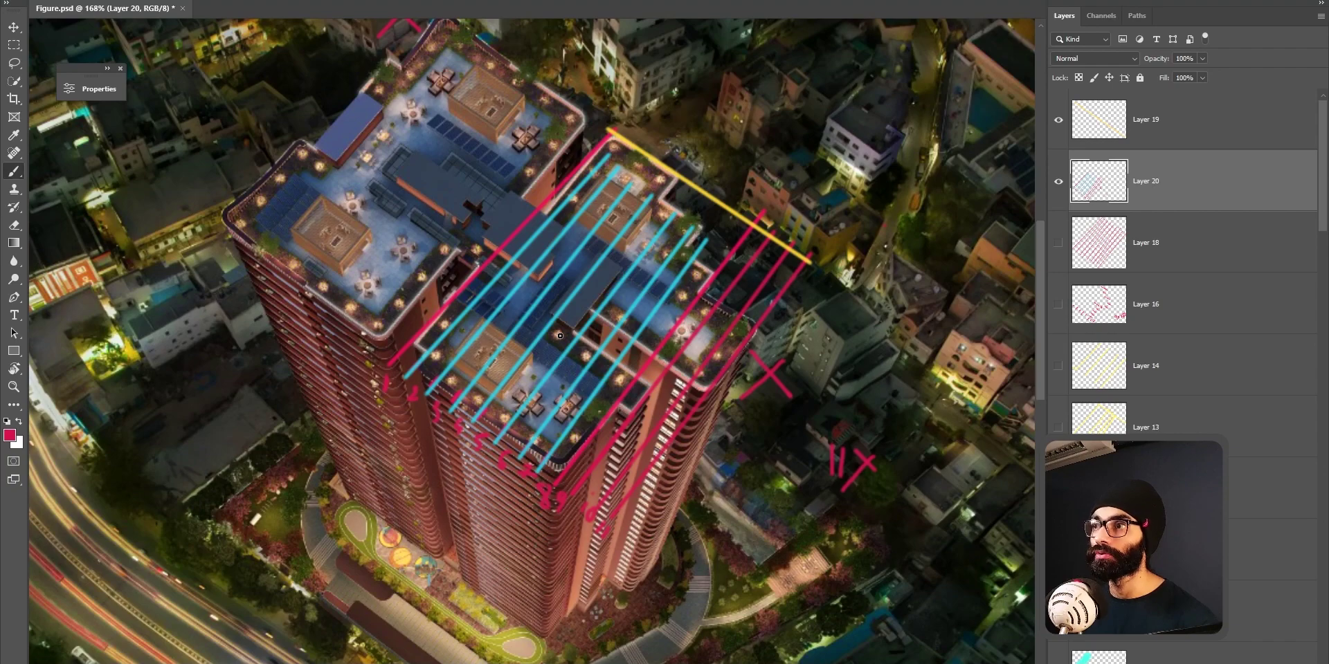
pyautogui.hotkey('alt', 'Tab')
# Step: In Blender, switch to Solid shading and orbit from the front to a top-down view
pyautogui.click(849, 247)
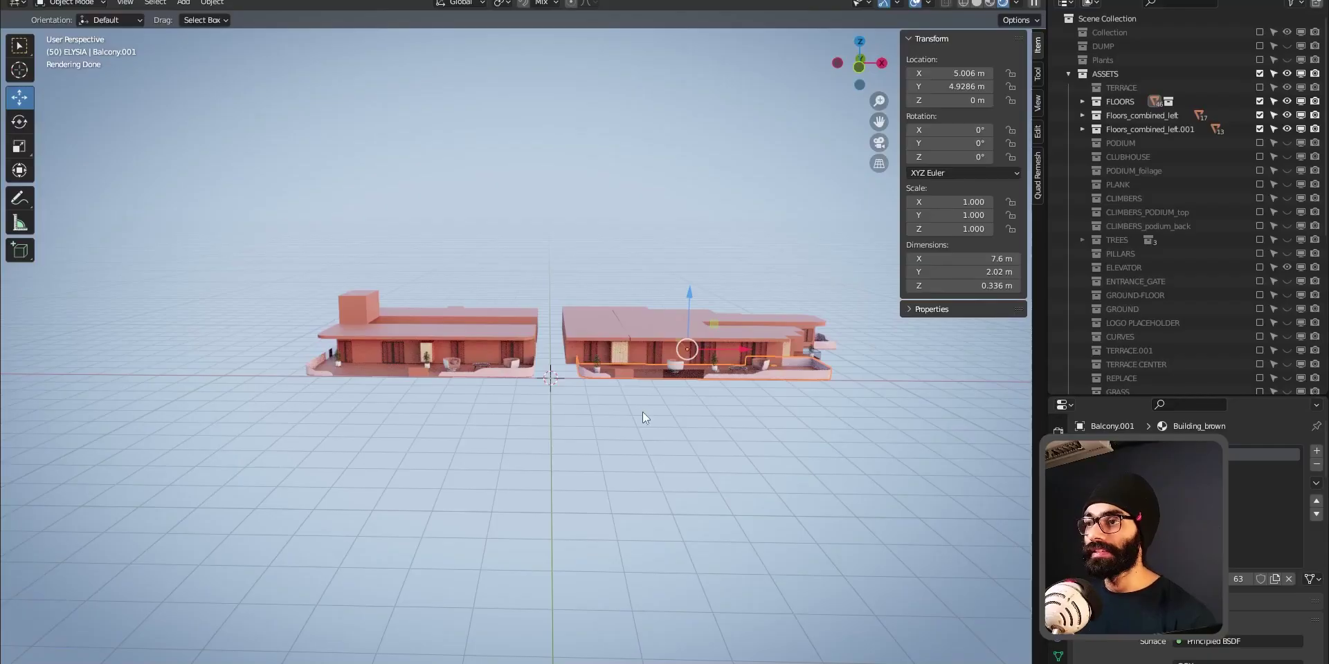
pyautogui.press('z')
pyautogui.click(701, 443)
pyautogui.press('KP_1')
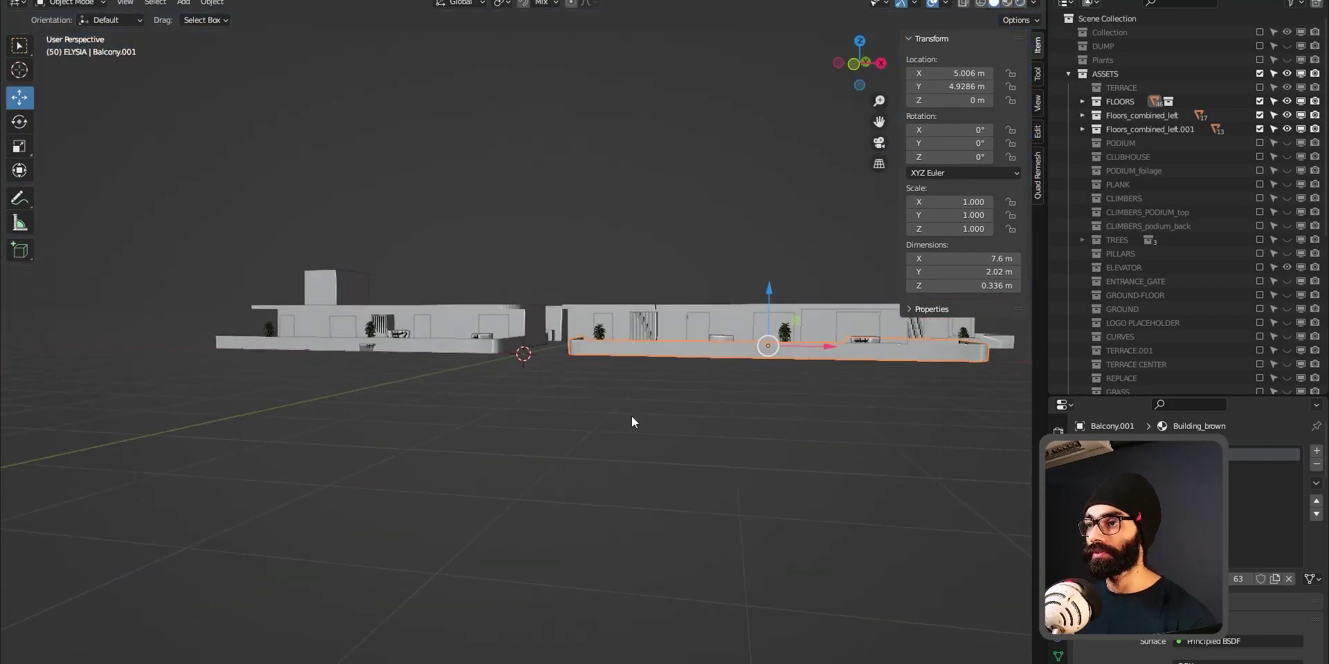
pyautogui.keyDown('shift'); pyautogui.moveTo(568, 365); pyautogui.dragTo(469, 454, button='middle'); pyautogui.keyUp('shift')
pyautogui.moveTo(552, 484); pyautogui.dragTo(647, 387, button='middle')
pyautogui.moveTo(601, 431); pyautogui.dragTo(705, 427, button='middle')
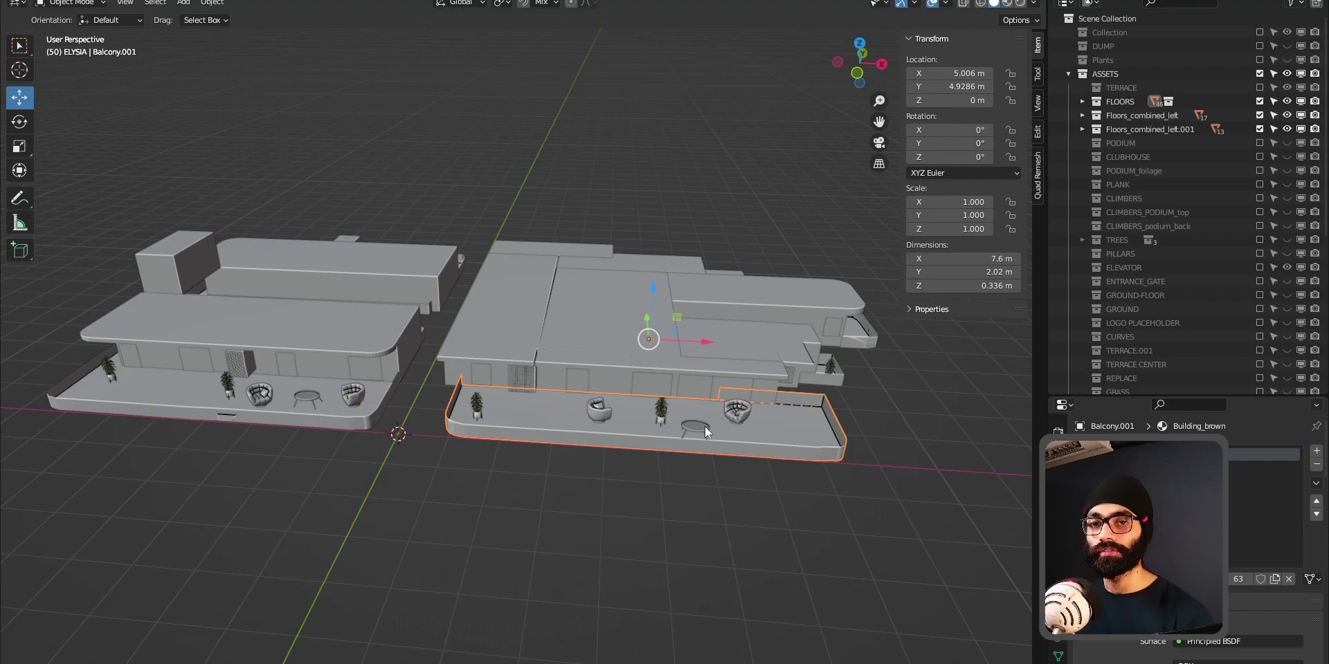
pyautogui.moveTo(751, 377); pyautogui.dragTo(517, 336, button='middle')
# Step: Recheck the Photoshop roof sketch, then orbit the Blender view over the textured floors
pyautogui.hotkey('alt', 'Tab')
pyautogui.click(728, 215)
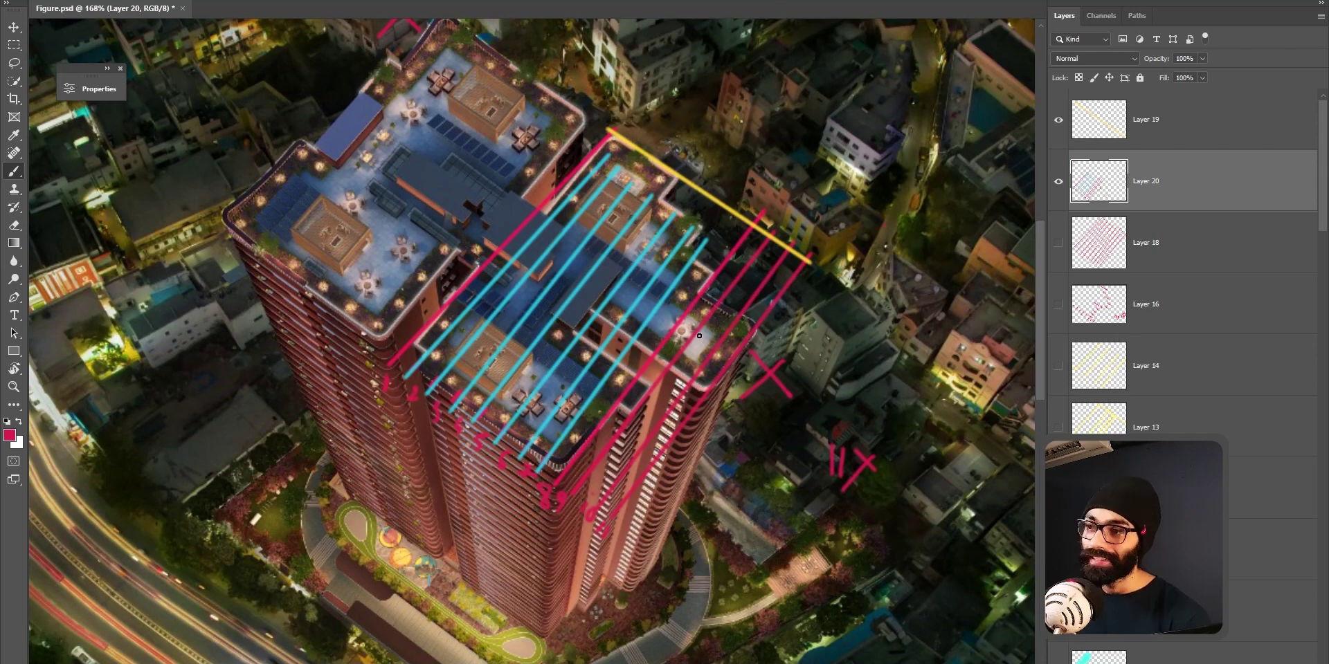
pyautogui.hotkey('alt', 'Tab')
pyautogui.moveTo(628, 361); pyautogui.dragTo(706, 471, button='middle')
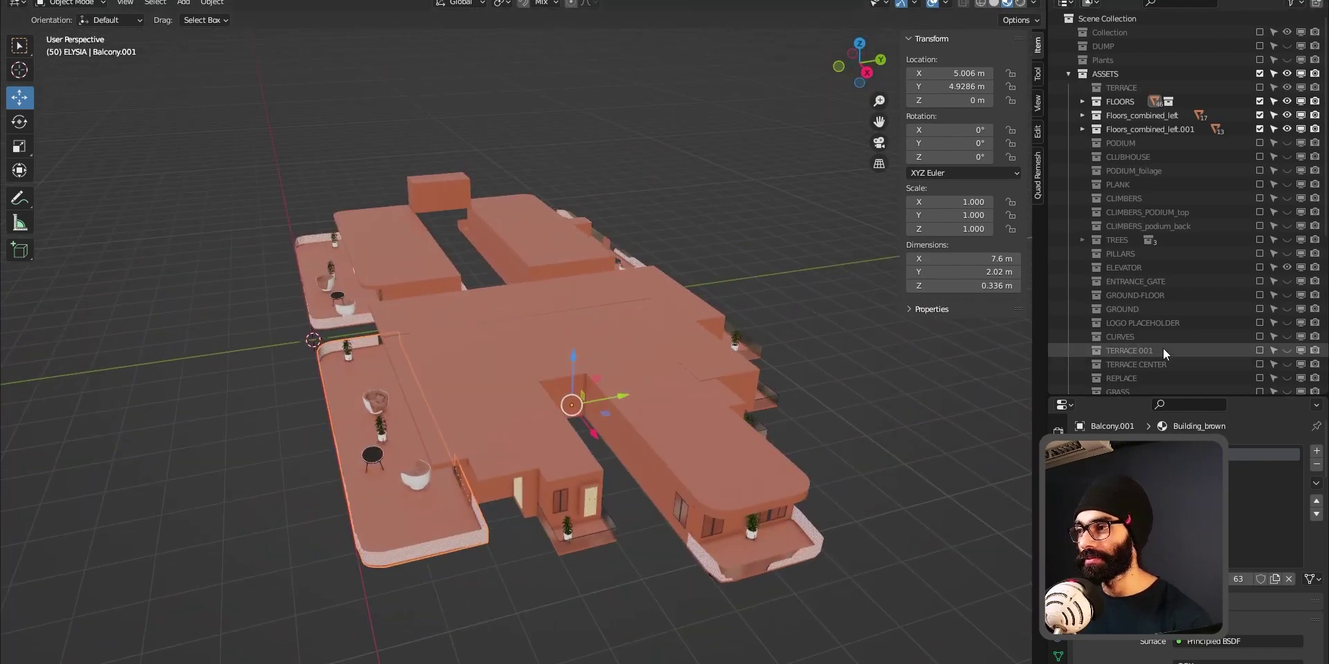
# Step: Exclude the FLOORS collection and show the GIRD wireframe grid to inspect it
pyautogui.scroll(-5, 1163, 347)
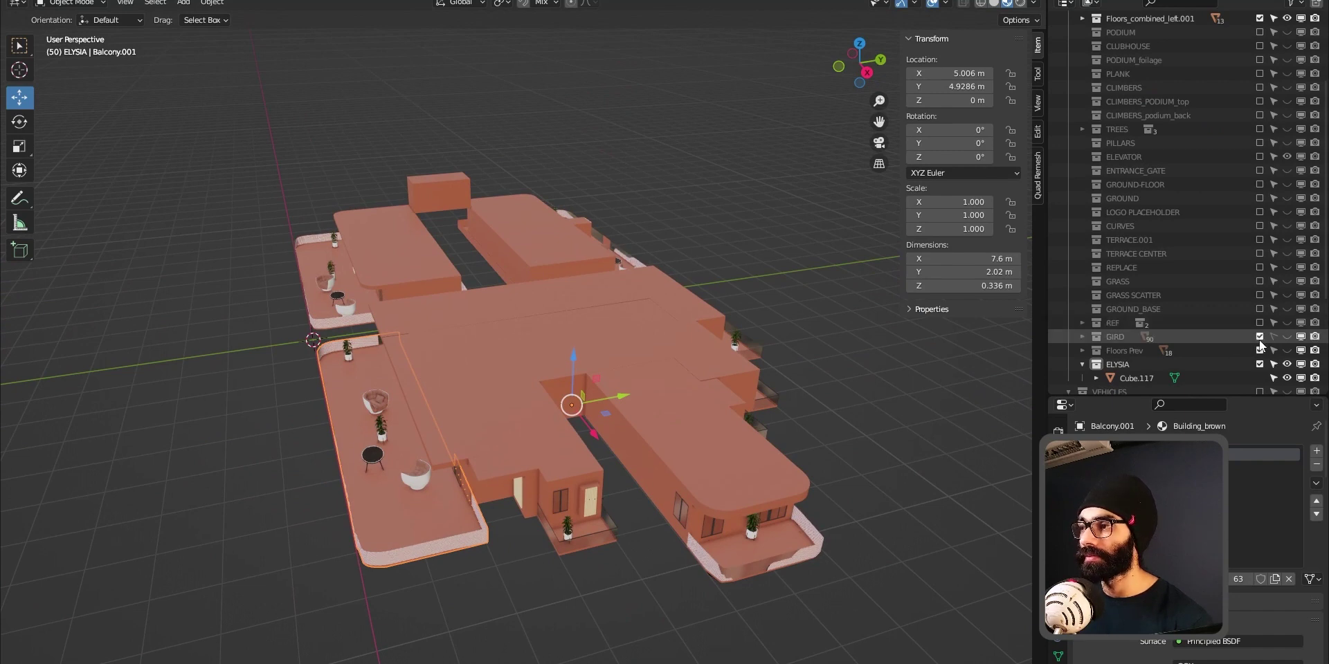
pyautogui.scroll(3, 1257, 338)
pyautogui.scroll(1, 1257, 208)
pyautogui.moveTo(1259, 101); pyautogui.dragTo(1264, 124)
pyautogui.scroll(-7, 1154, 326)
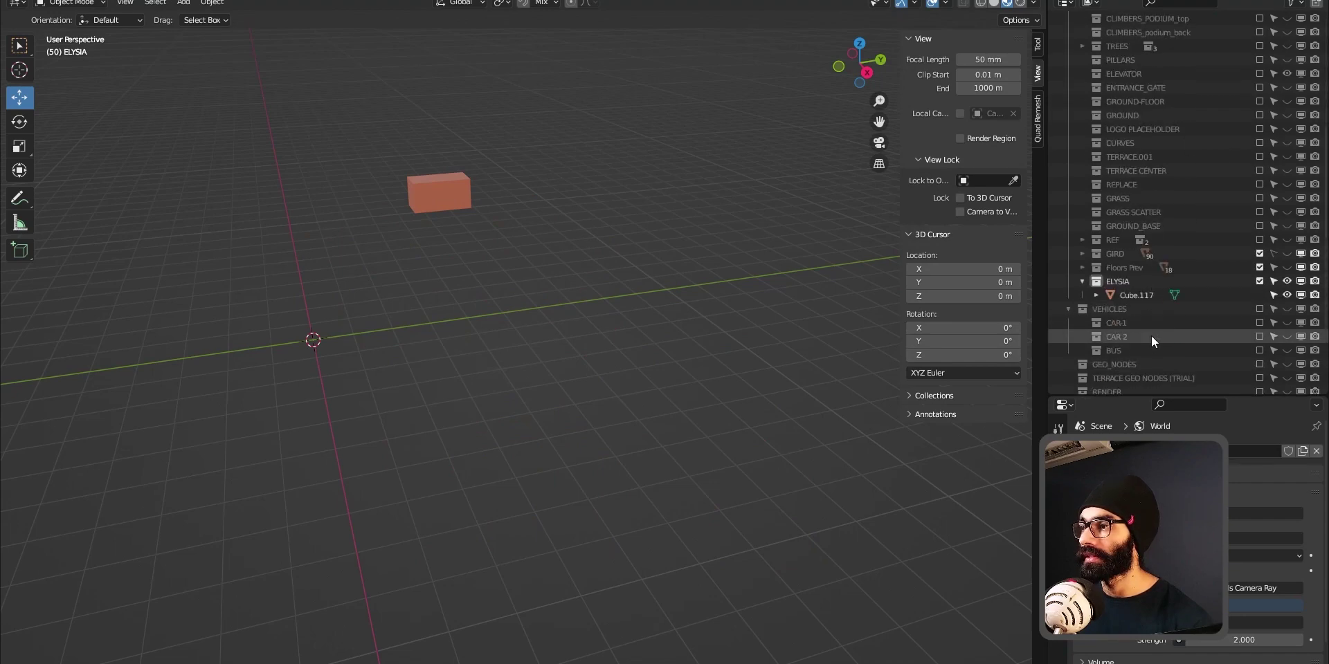
pyautogui.click(1287, 253)
pyautogui.moveTo(414, 423)
pyautogui.mouseDown(button='middle')
pyautogui.moveTo(573, 399)
pyautogui.moveTo(497, 464)
pyautogui.moveTo(437, 543)
pyautogui.moveTo(351, 459)
pyautogui.moveTo(396, 442)
pyautogui.moveTo(420, 335)
pyautogui.moveTo(404, 483)
pyautogui.moveTo(409, 443)
pyautogui.mouseUp(button='middle')
# Step: Toggle the FLOORS collection back in and out to compare it against the grid
pyautogui.scroll(7, 1197, 265)
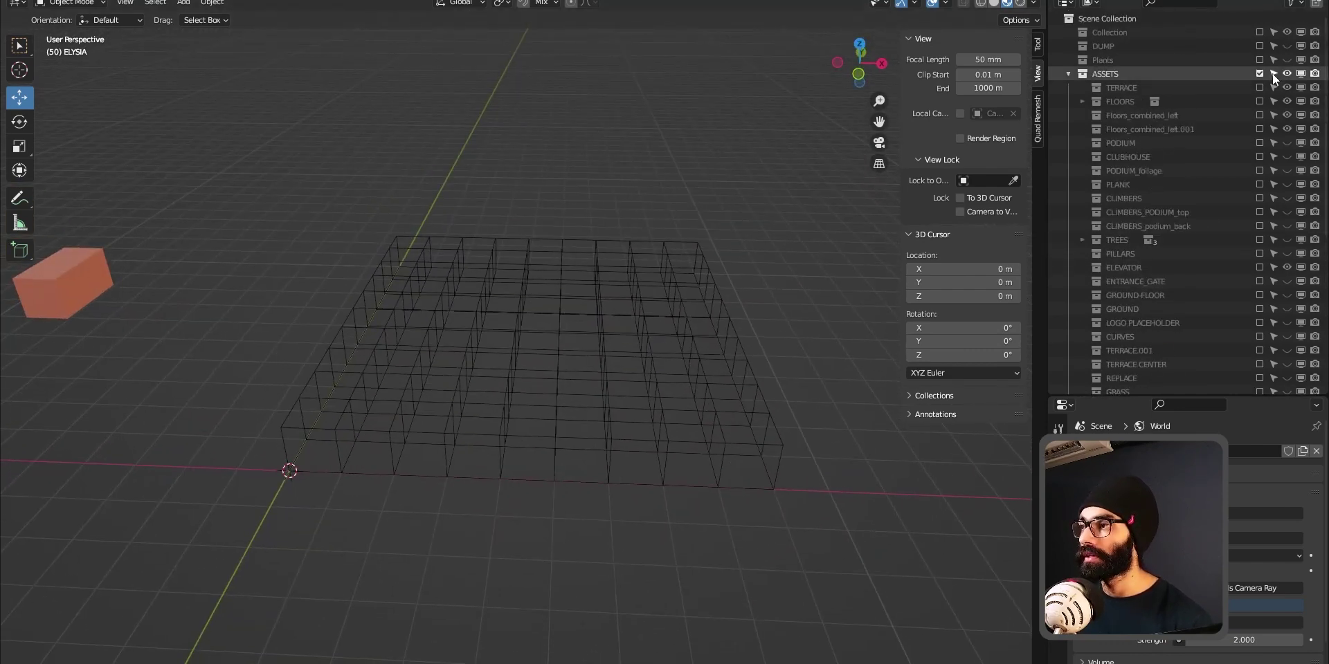
pyautogui.click(1260, 101)
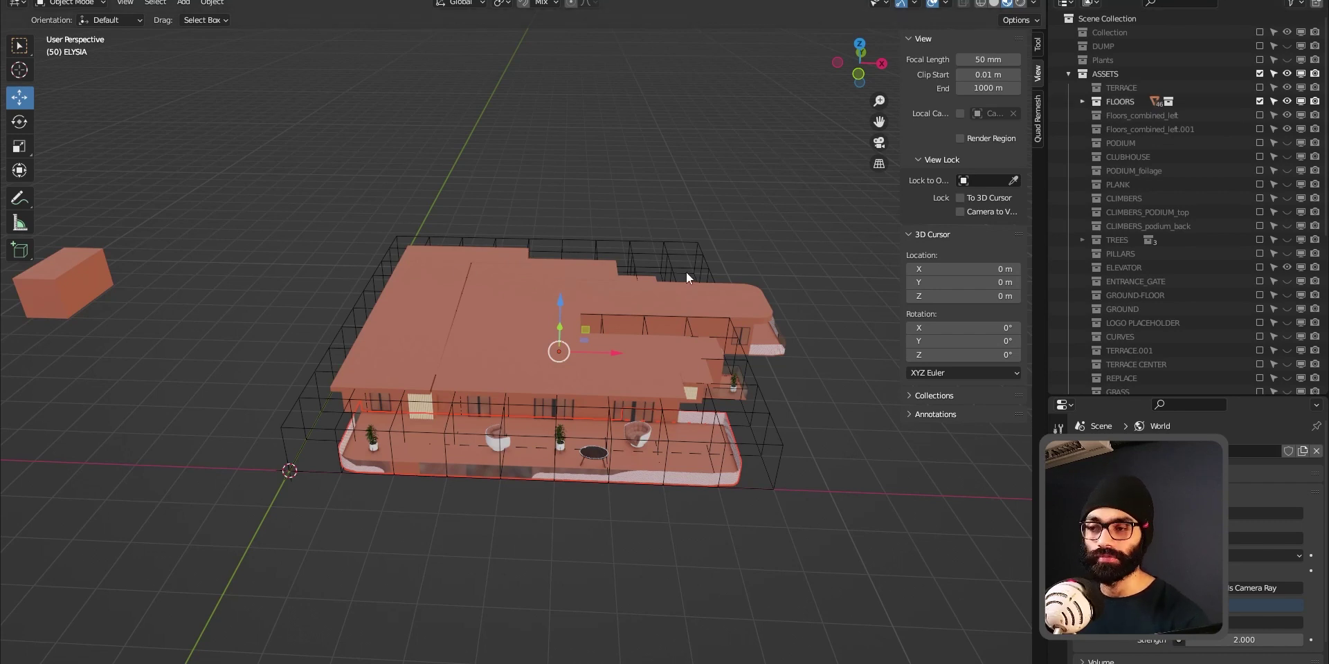
pyautogui.click(1259, 101)
pyautogui.scroll(-3, 1246, 314)
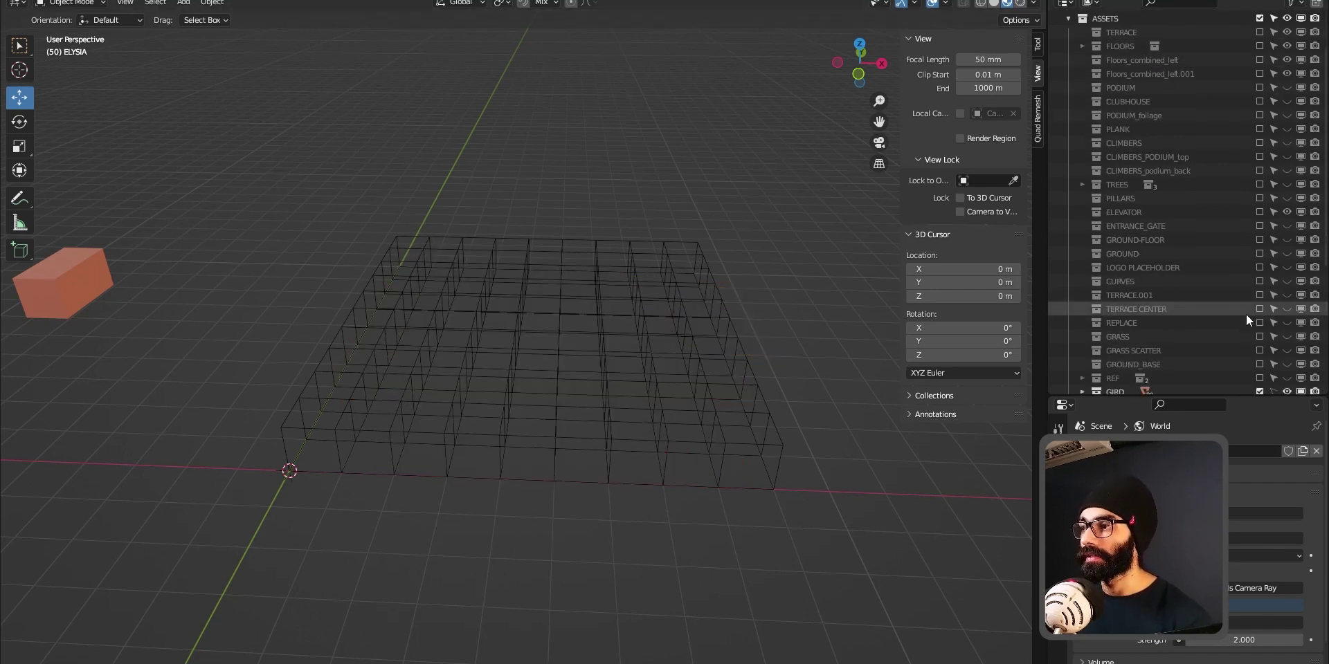
# Step: Exclude the GIRD collection, re-include FLOORS, and select BUILDING_CORE.016
pyautogui.click(1260, 364)
pyautogui.scroll(3, 1246, 208)
pyautogui.click(1260, 101)
pyautogui.moveTo(623, 416)
pyautogui.mouseDown(button='middle')
pyautogui.moveTo(268, 451)
pyautogui.moveTo(333, 438)
pyautogui.mouseUp(button='middle')
pyautogui.click(290, 441)
# Step: Switch the viewport to Rendered shading and orbit to a frontal view of the building
pyautogui.press('z')
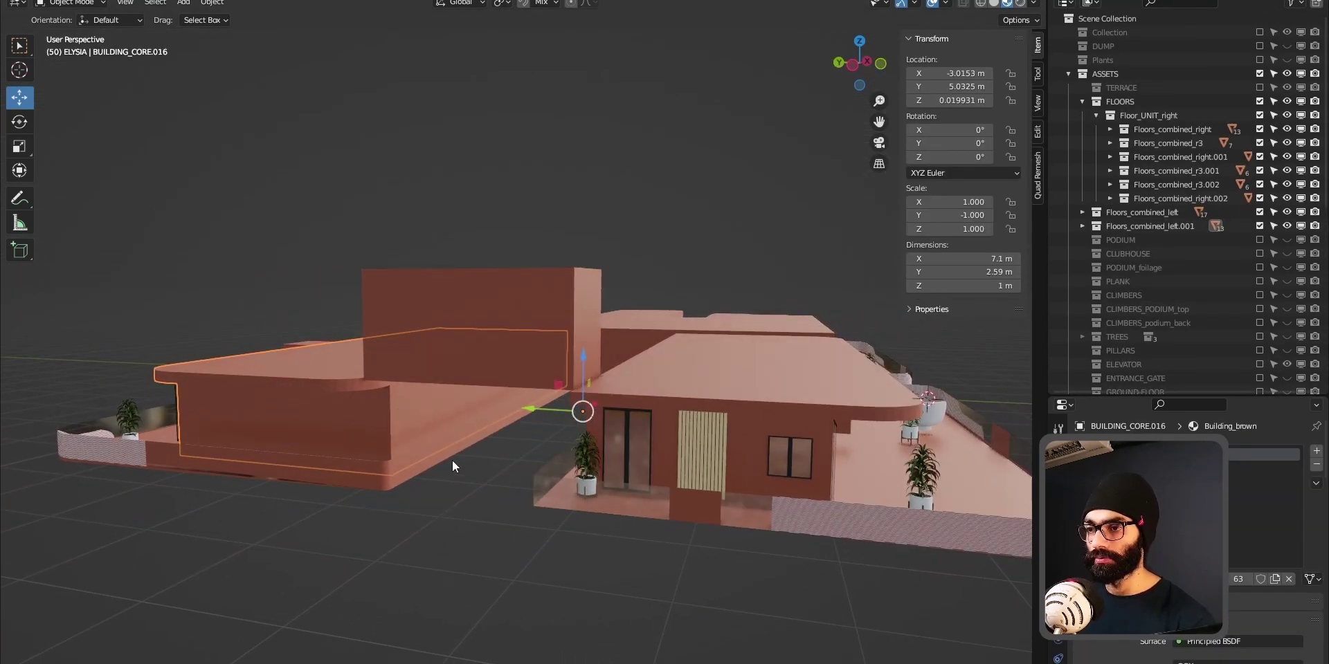
pyautogui.press('z')
pyautogui.press('8')
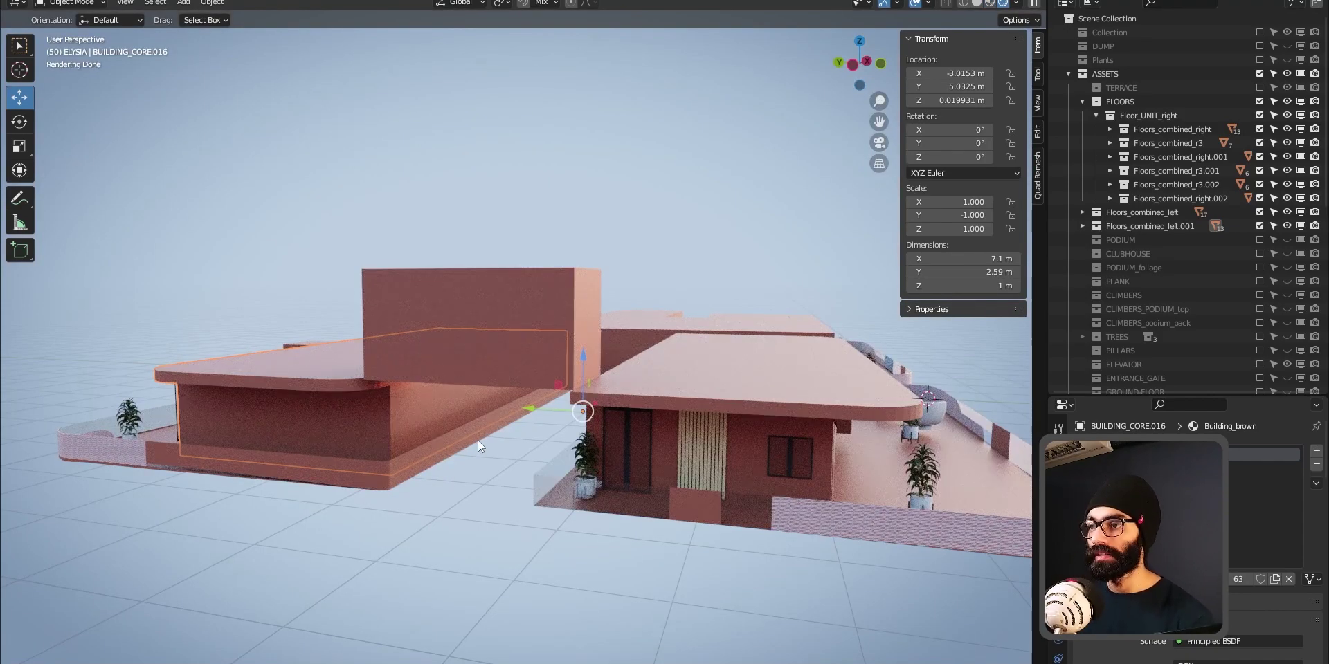
pyautogui.moveTo(435, 441); pyautogui.dragTo(427, 437, button='middle')
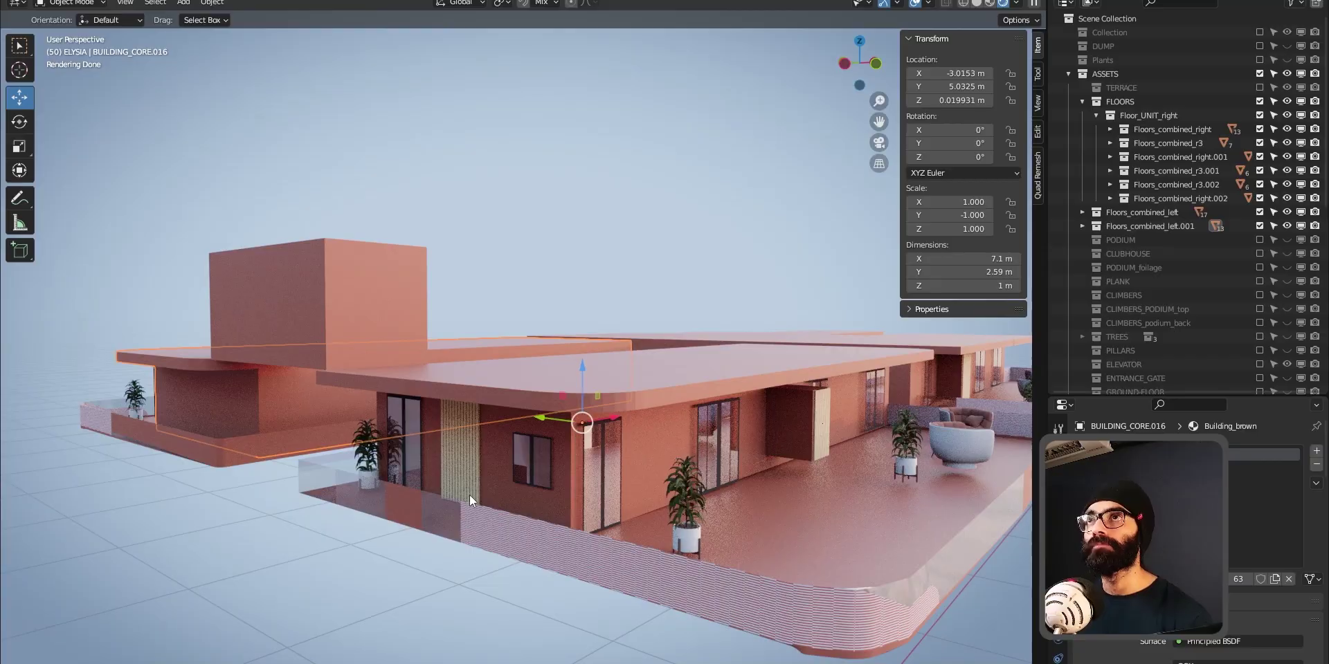
pyautogui.moveTo(470, 495); pyautogui.dragTo(679, 493, button='middle')
pyautogui.scroll(3, 543, 419)
pyautogui.hotkey('alt', 'Tab')
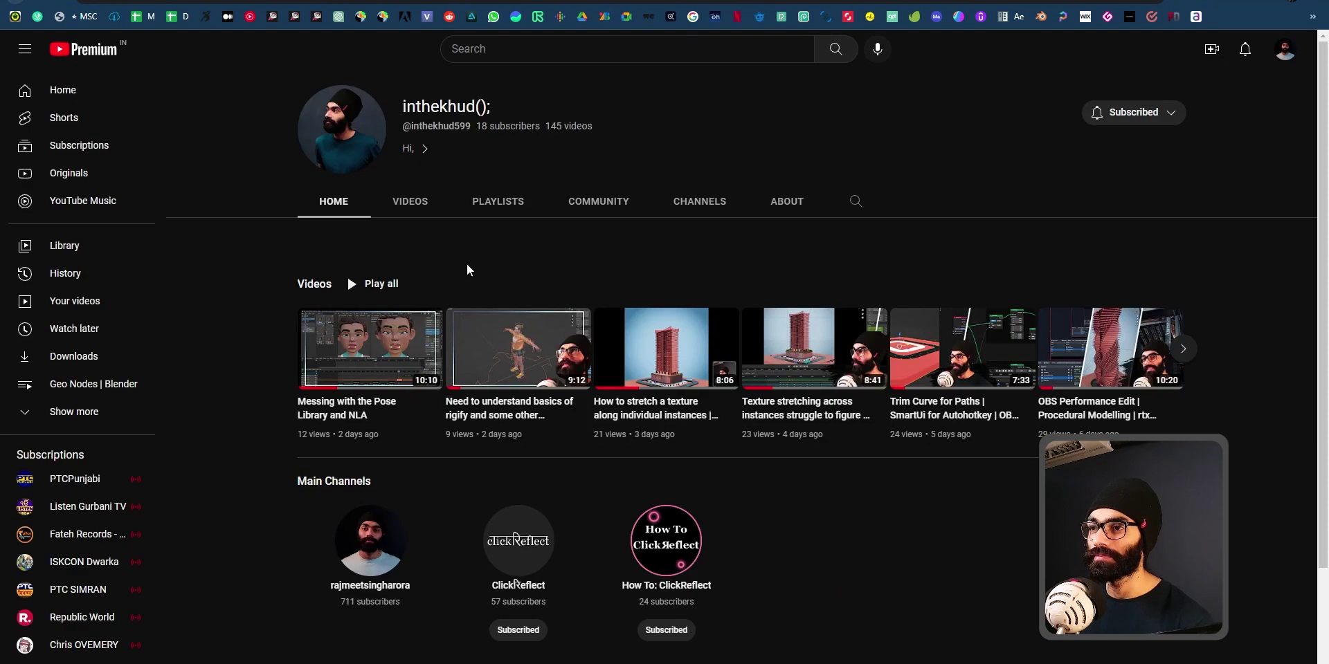
# Step: Open the channel's Purpose of Life | Closer to Guru | CGDive video and view its comment
pyautogui.click(410, 201)
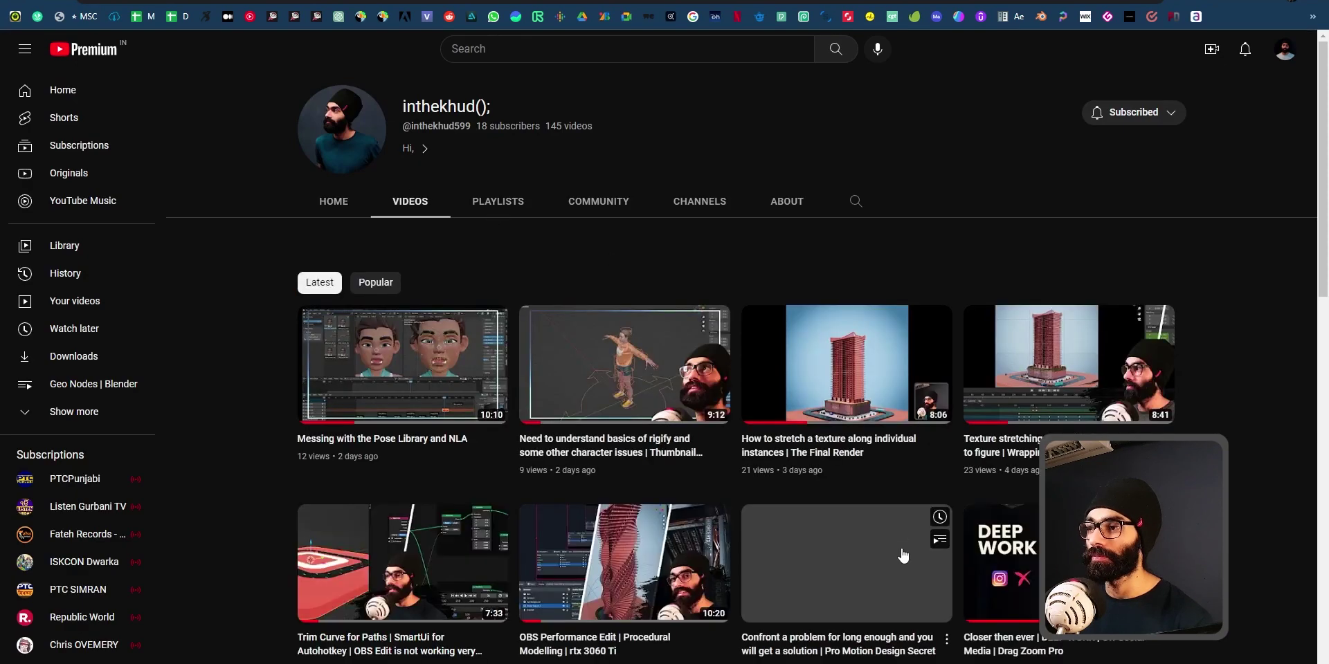
pyautogui.scroll(-6, 903, 556)
pyautogui.click(401, 445)
pyautogui.scroll(-4, 472, 475)
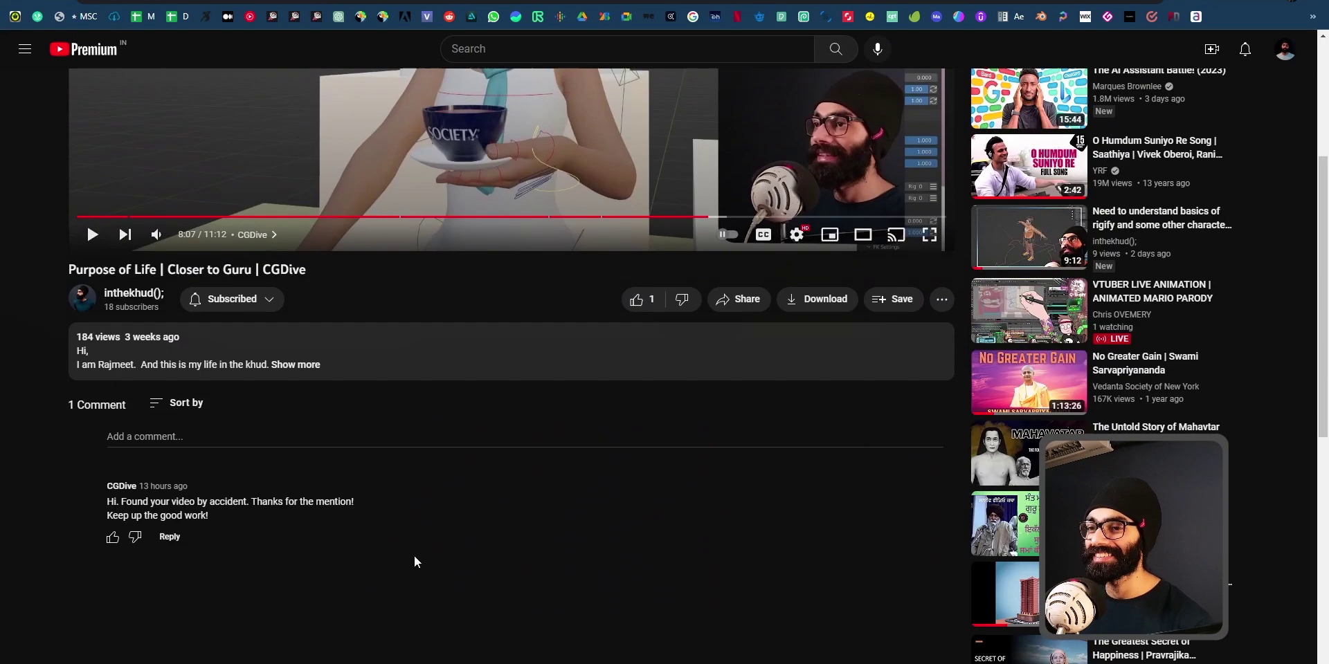
pyautogui.scroll(-2, 119, 494)
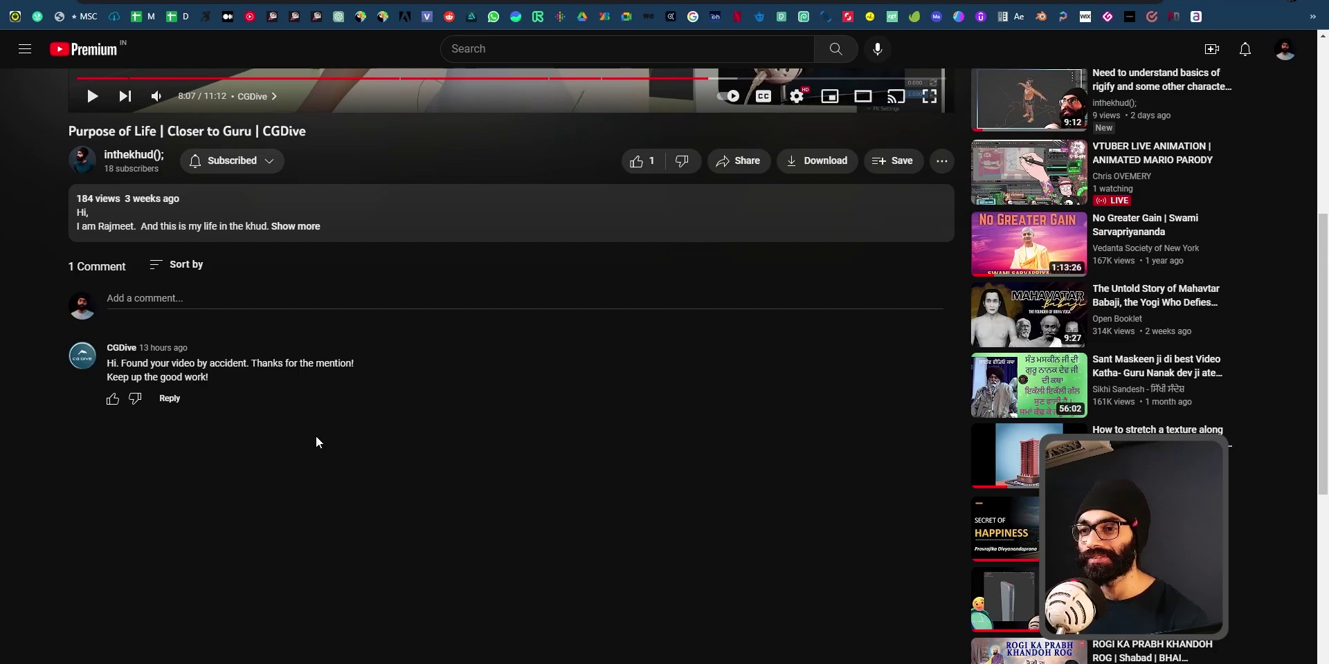
pyautogui.scroll(4, 315, 436)
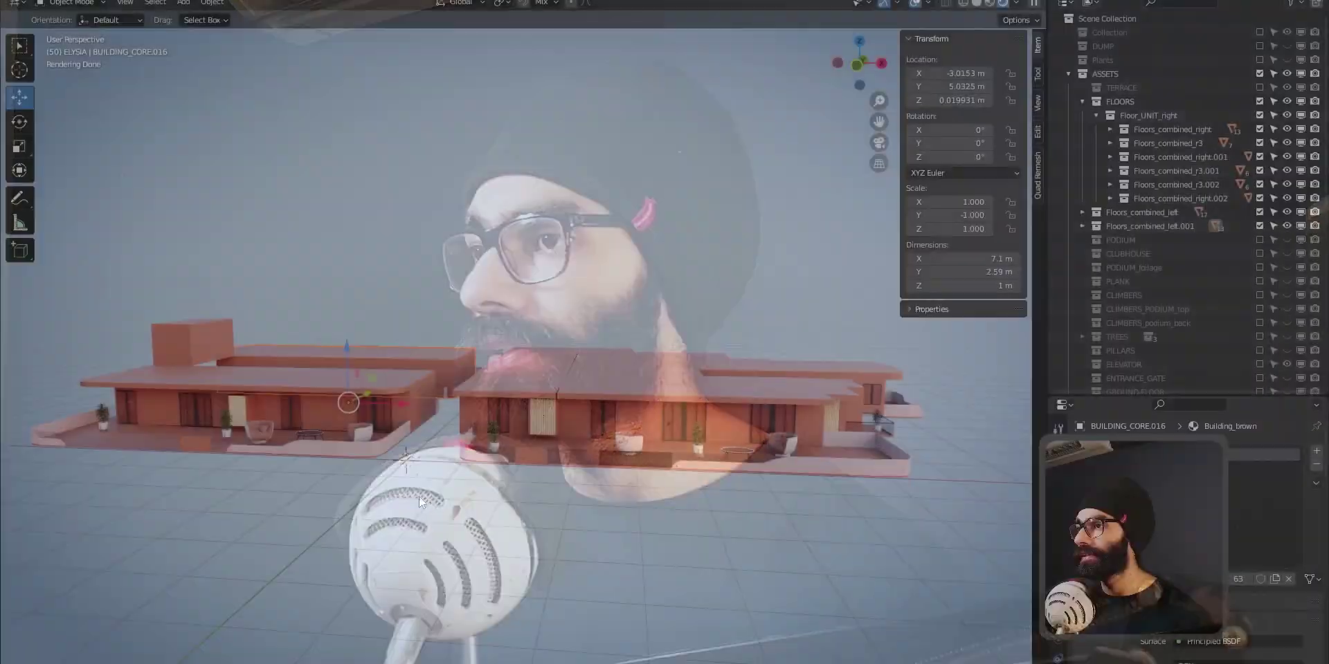
pyautogui.moveTo(479, 519); pyautogui.dragTo(542, 530, button='middle')
pyautogui.scroll(4, 541, 531)
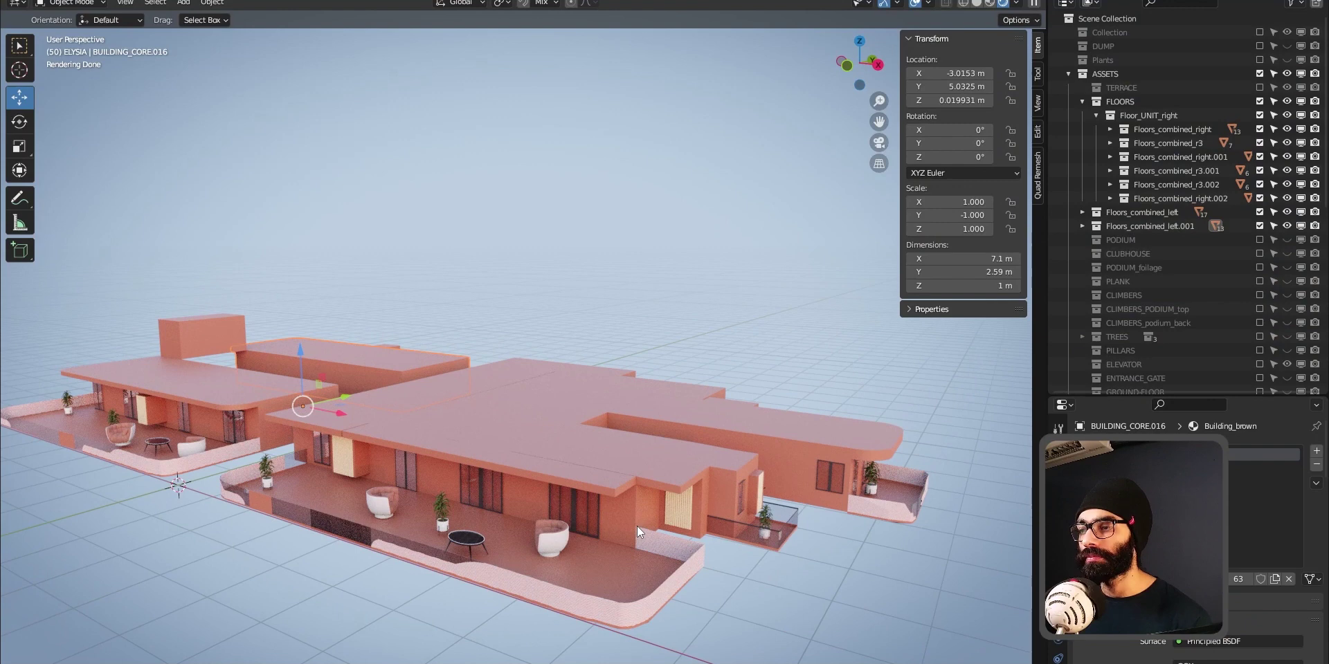